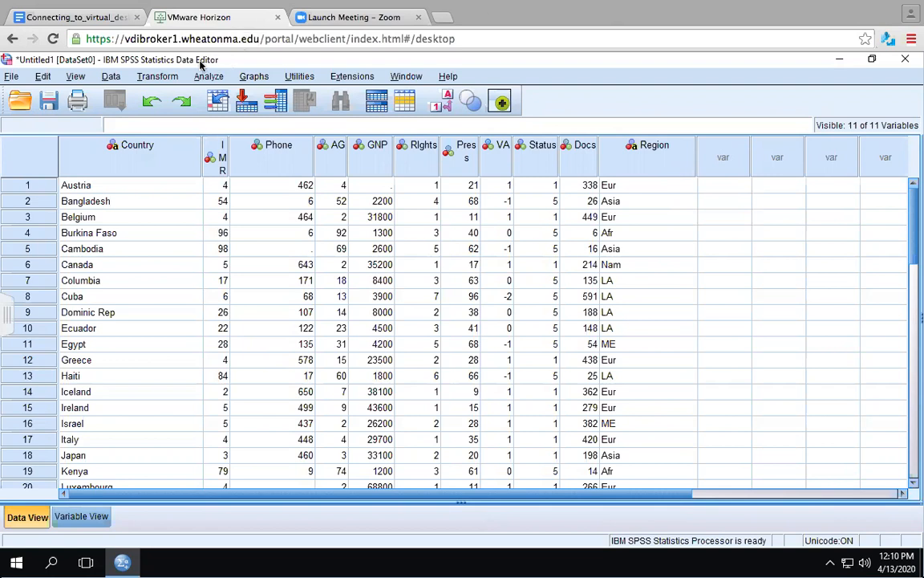
- Switch to the connection instructions document tab briefly, then return to the VMware Horizon desktop tab
left_click(105, 24)
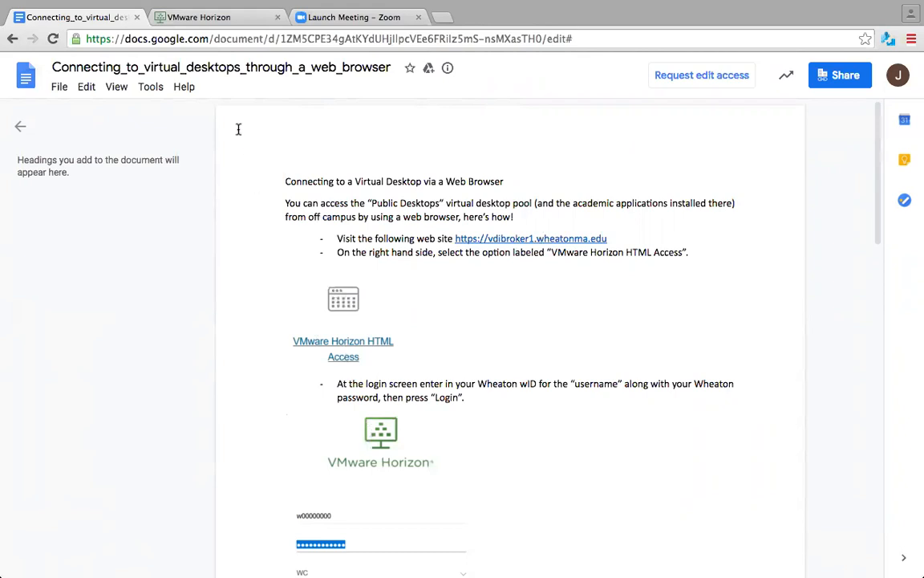
left_click(218, 18)
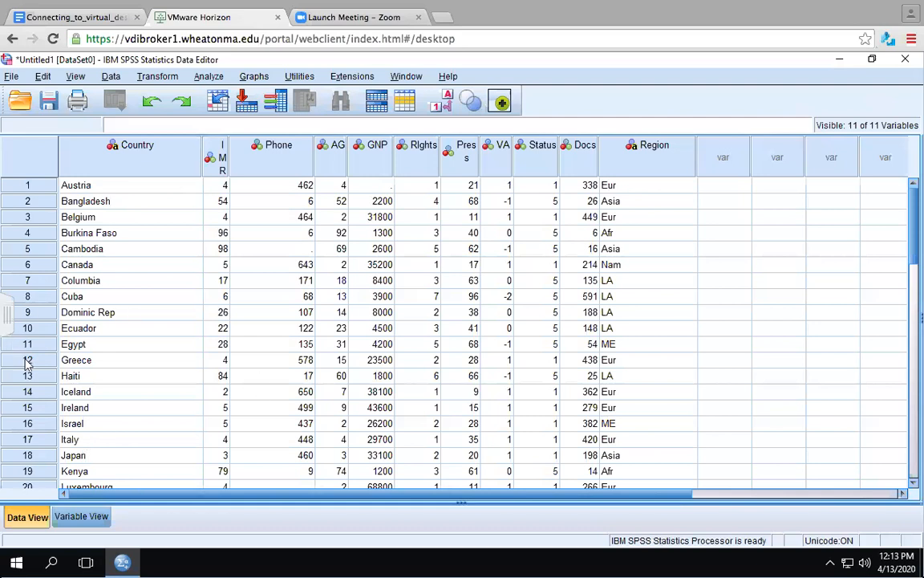
- Open Variable View and inspect the variable type definitions of Country and IMR
left_click(89, 520)
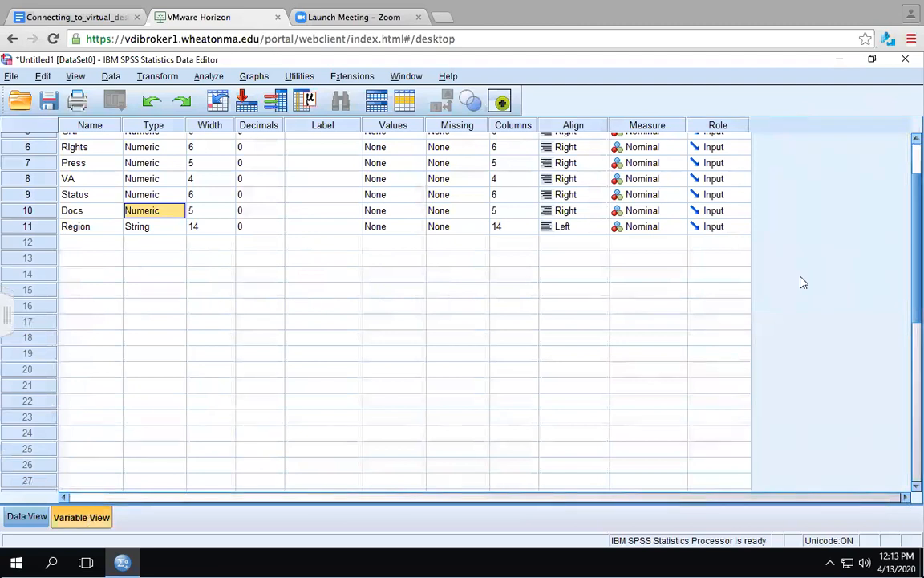
left_click_drag(915, 264, 827, 147)
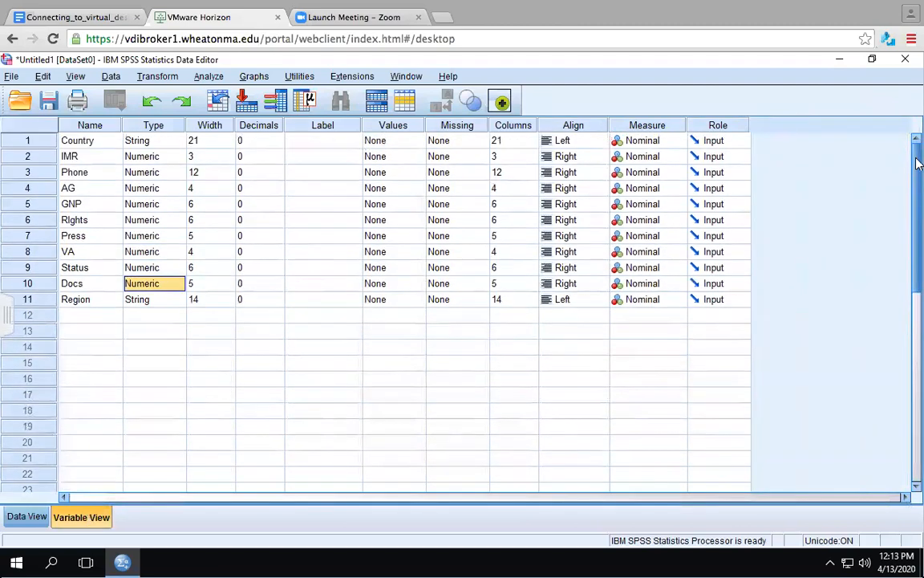
left_click(102, 141)
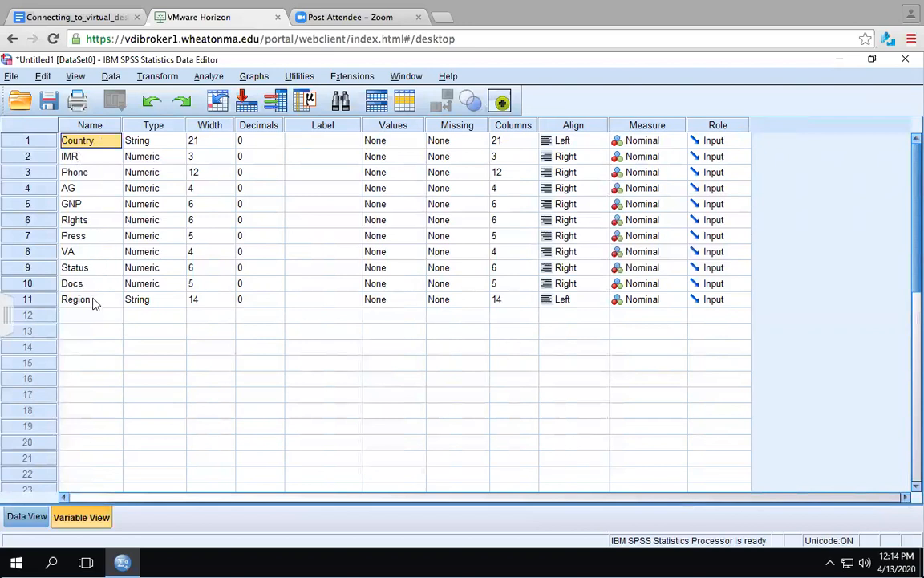
double_click(182, 142)
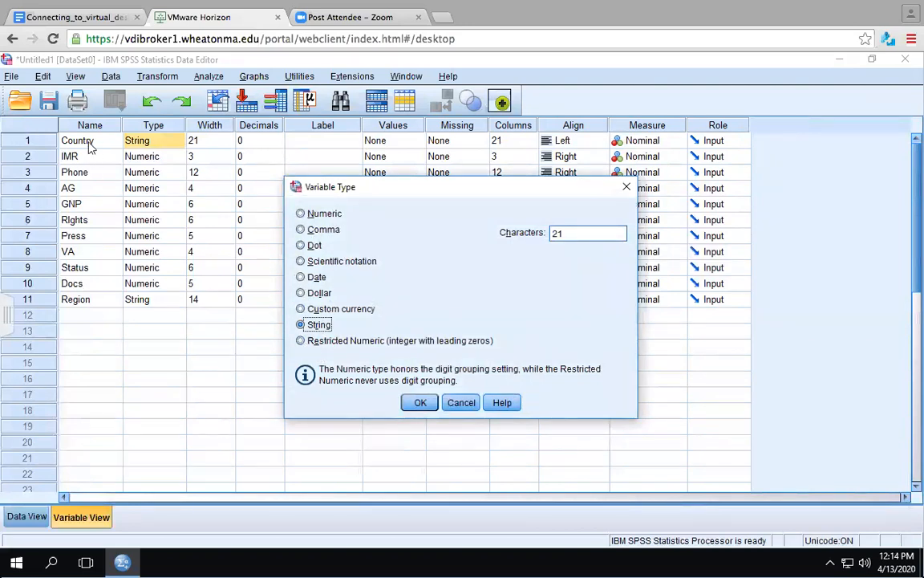
left_click(419, 402)
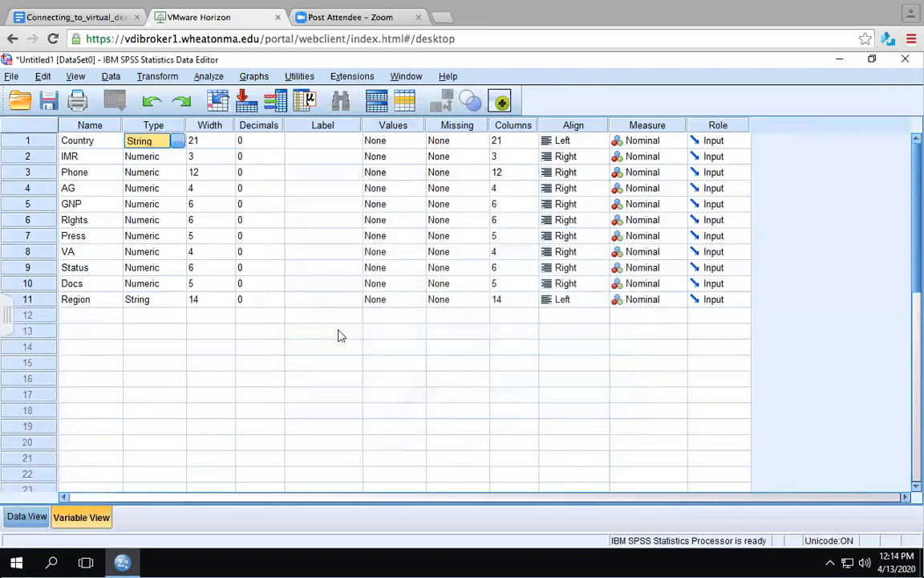
left_click(172, 157)
left_click(177, 156)
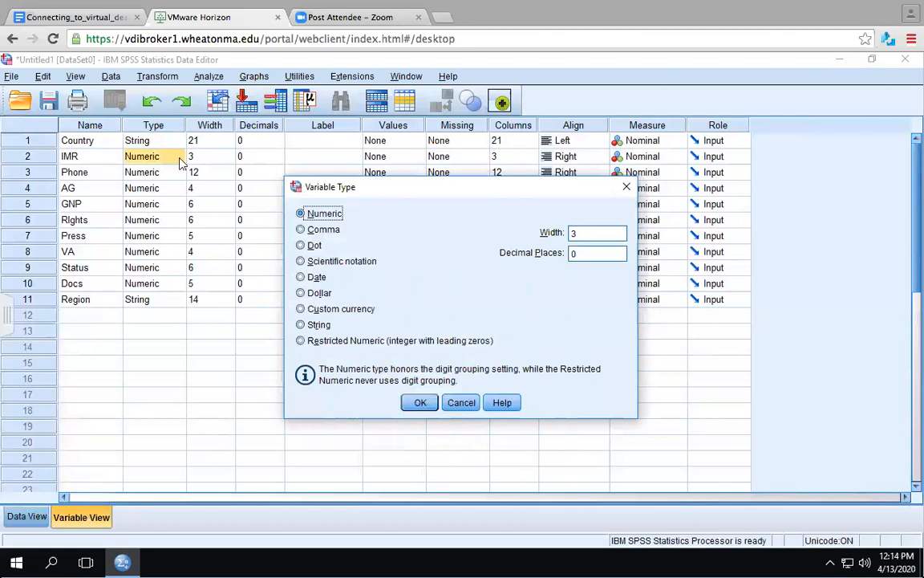
left_click(420, 403)
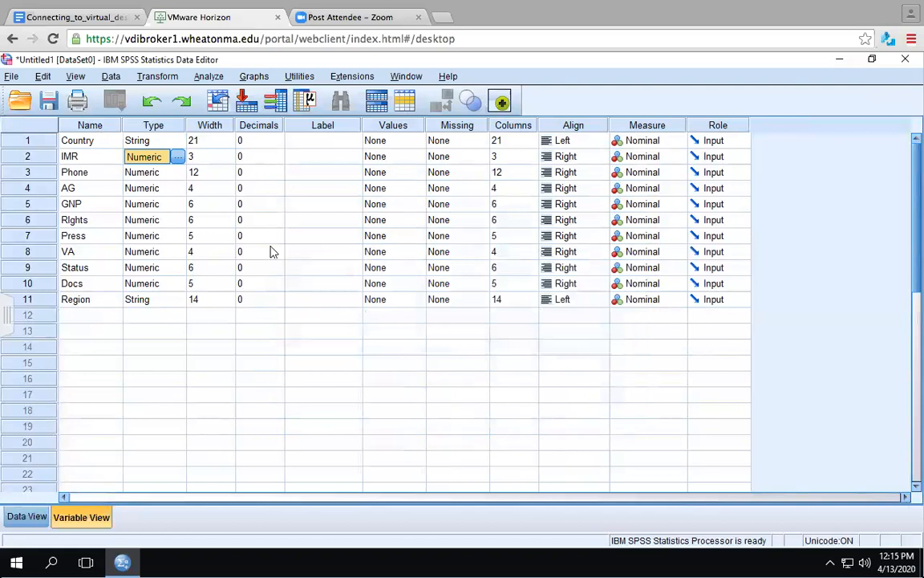
- Check the width and decimals settings, then widen the IMR column in Data View so its name shows in full
left_click(229, 129)
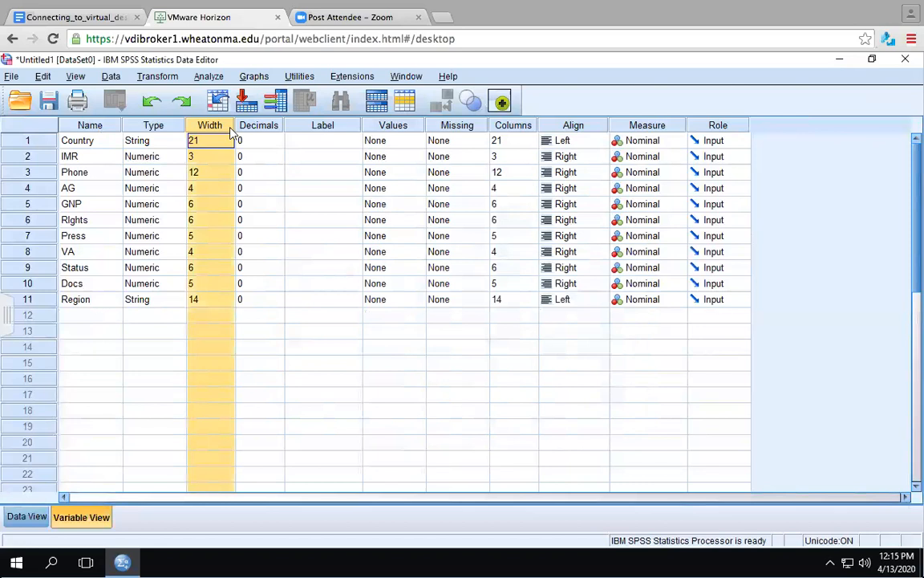
left_click(281, 145)
left_click(281, 159)
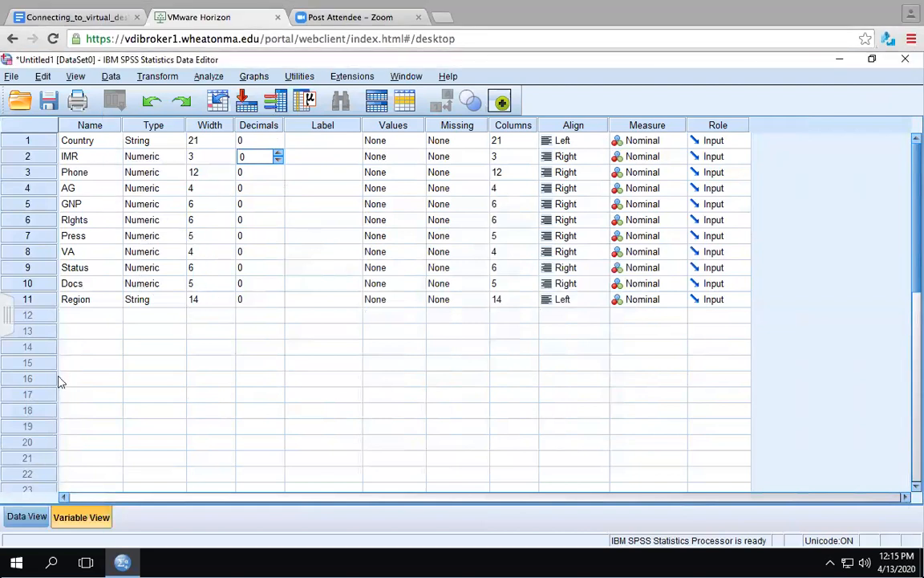
left_click(21, 518)
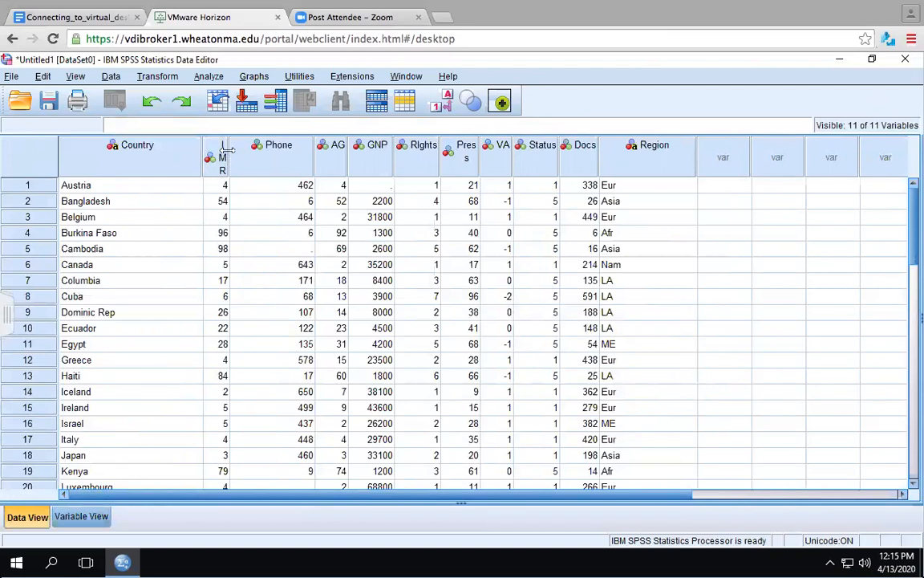
left_click_drag(228, 151, 247, 150)
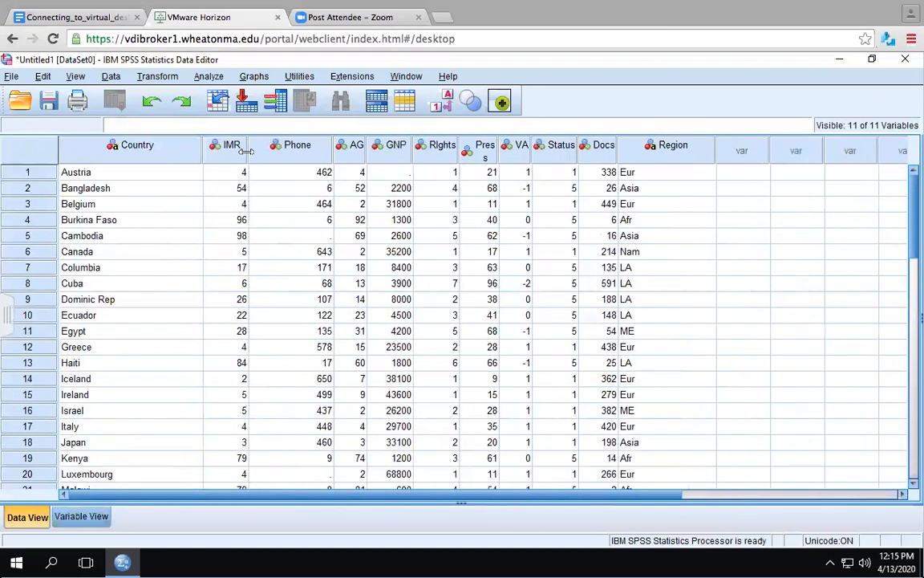
- Set the GNP variable's width to 15 in Variable View and return to Data View
left_click(161, 174)
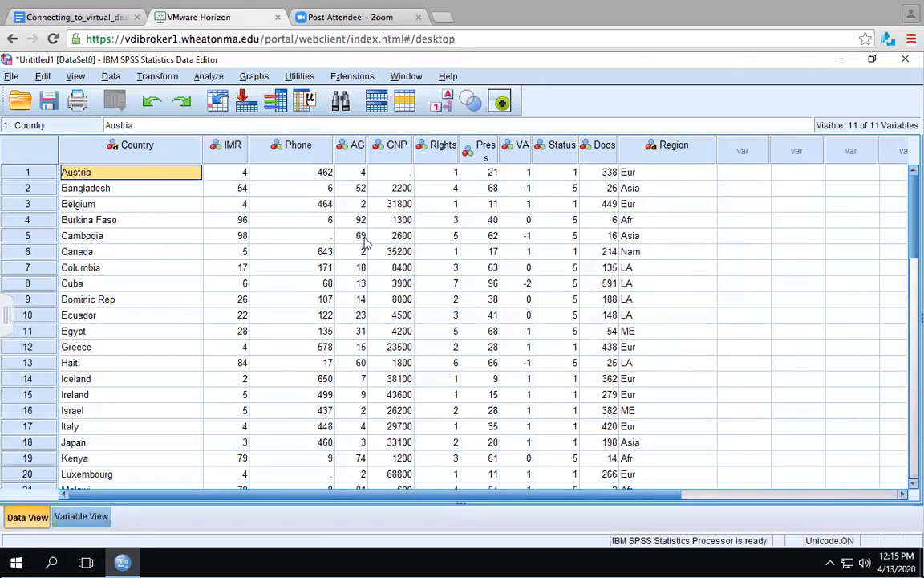
left_click(401, 173)
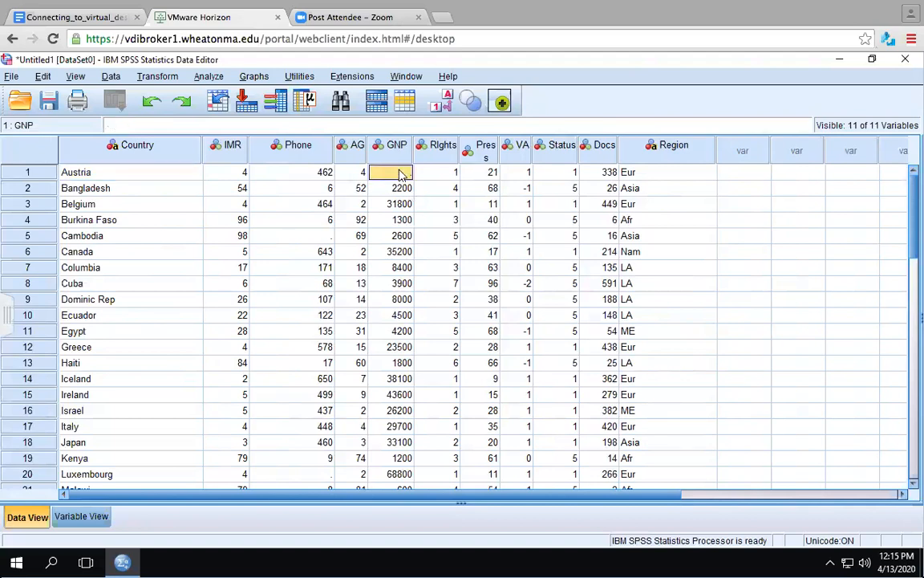
left_click(81, 517)
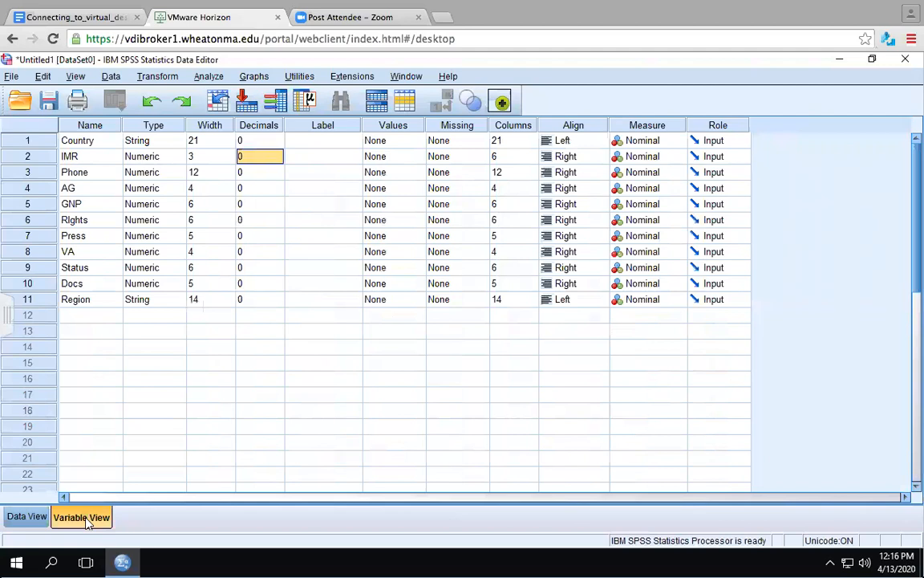
left_click(227, 203)
left_click(228, 207)
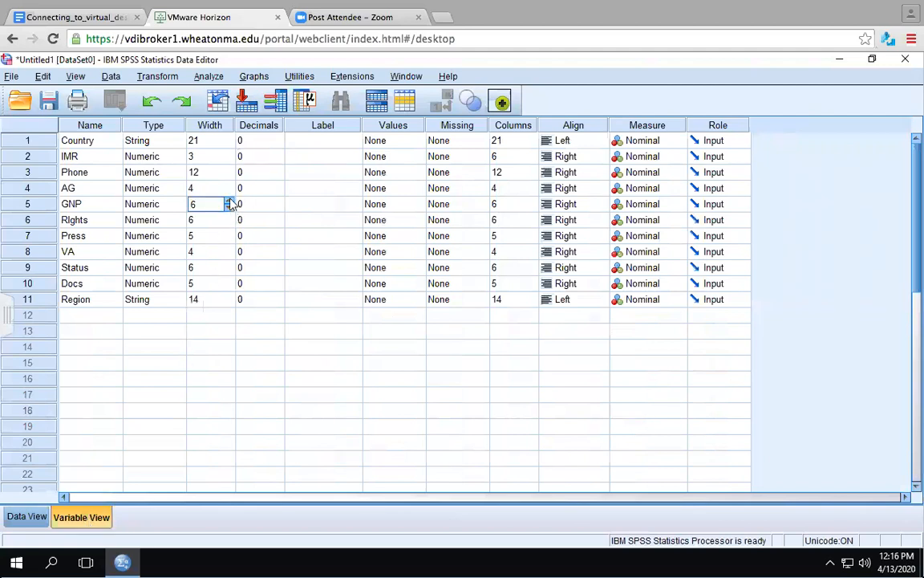
left_click(229, 200)
left_click(229, 201)
left_click(228, 201)
left_click(228, 200)
left_click(228, 200)
left_click(228, 200)
left_click(228, 201)
left_click(228, 201)
left_click(229, 201)
left_click(21, 517)
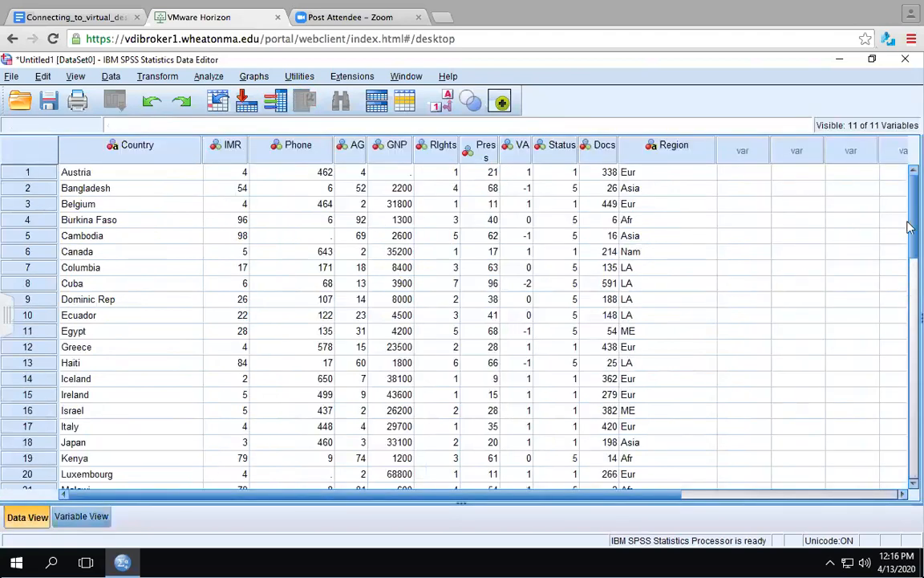
- Step through the GNP values row by row across the country records
left_click(912, 276)
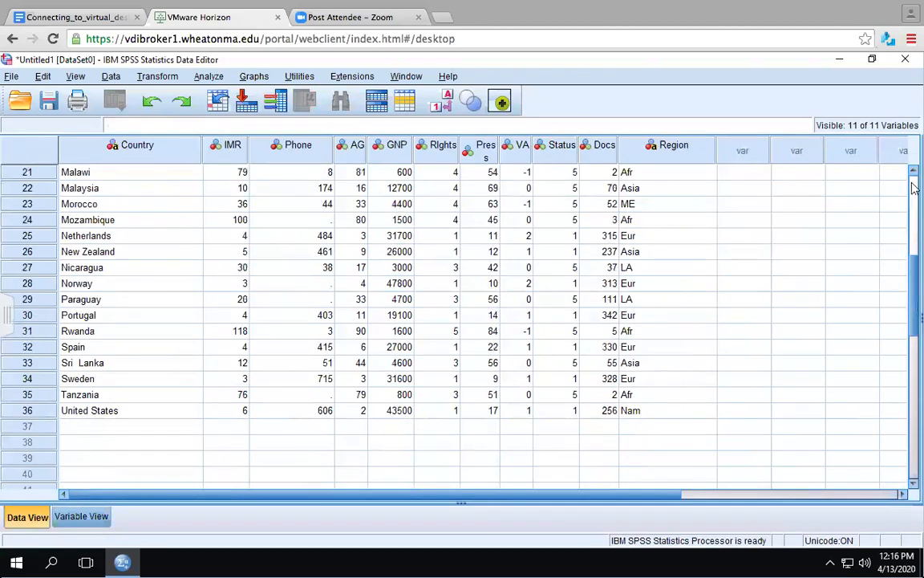
left_click(401, 331)
key("Up")
key("Up")
key("Up")
key("Up")
key("Up")
key("Up")
key("Up")
key("Up")
key("Up")
key("Up")
key("Up")
key("Up")
key("Up")
key("Up")
key("Up")
key("Up")
key("Up")
key("Up")
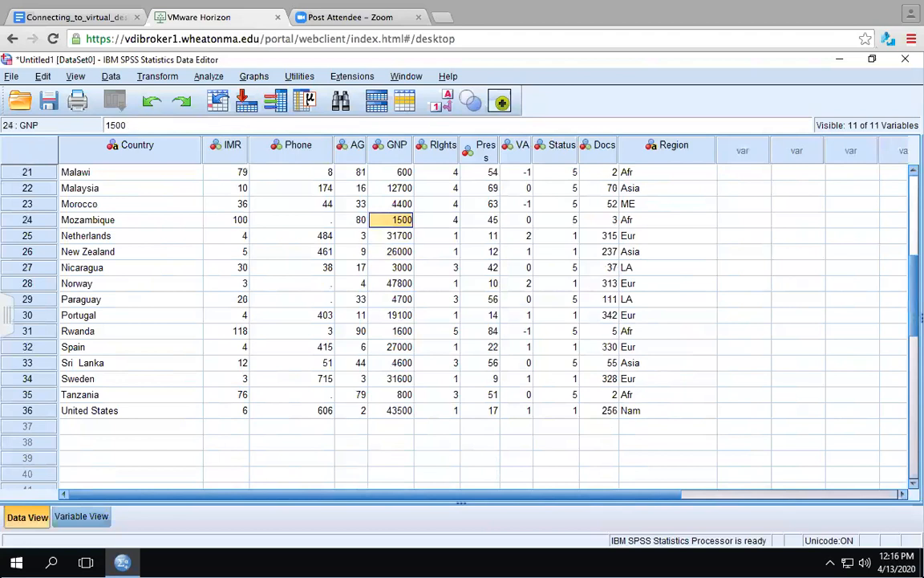
key("Up")
key("Up")
key("Up")
key("Up")
key("Up")
key("Up")
key("Up")
key("Up")
key("Up")
key("Up")
key("Up")
key("Up")
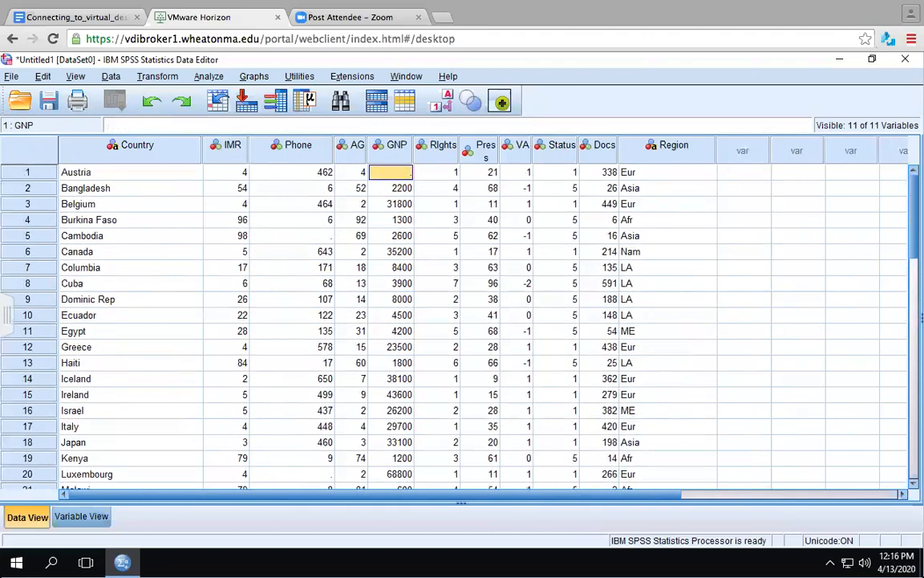
key("Down")
key("Down")
key("Up")
key("Down")
key("Up")
key("Up")
key("Down")
key("Down")
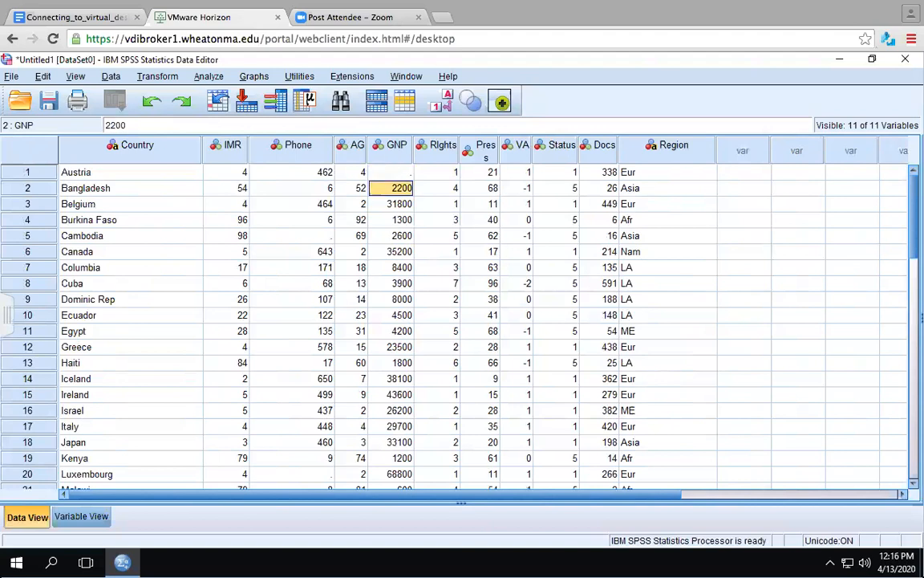
key("Down")
key("Down")
key("Down")
key("Down")
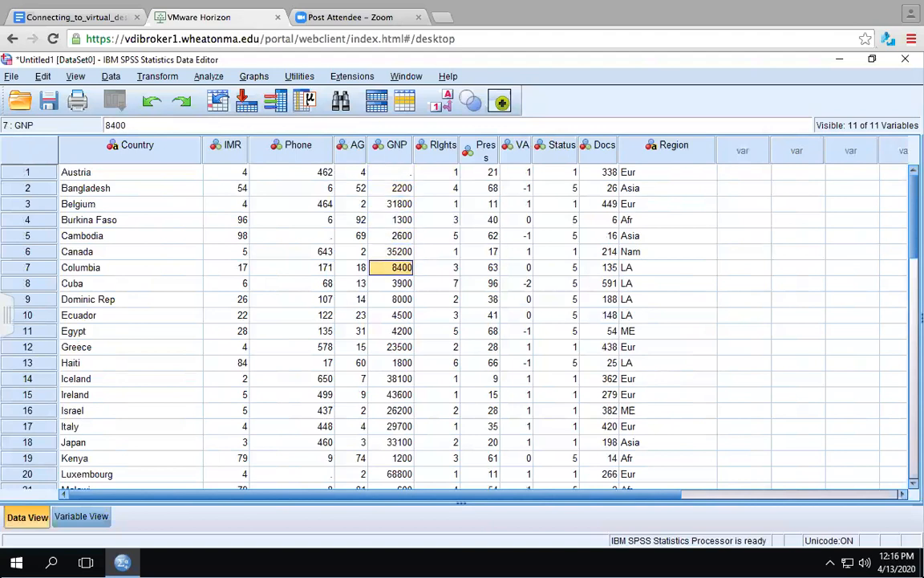
key("Down")
key("Down")
key("Down")
key("Down")
key("Down")
key("Down")
key("Down")
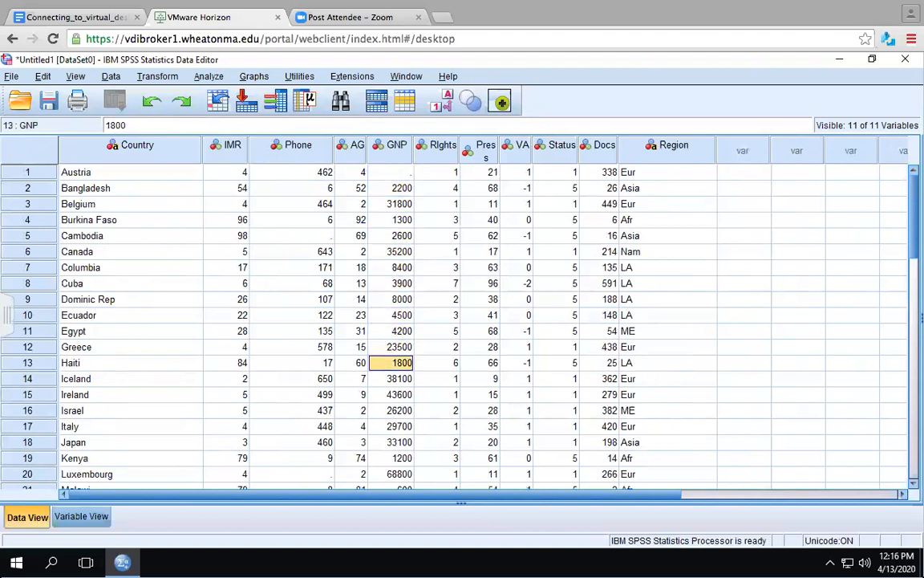
key("Down")
- Examine the Press and Region columns, scroll through all rows, and briefly recheck Variable View
key("Right")
key("Right")
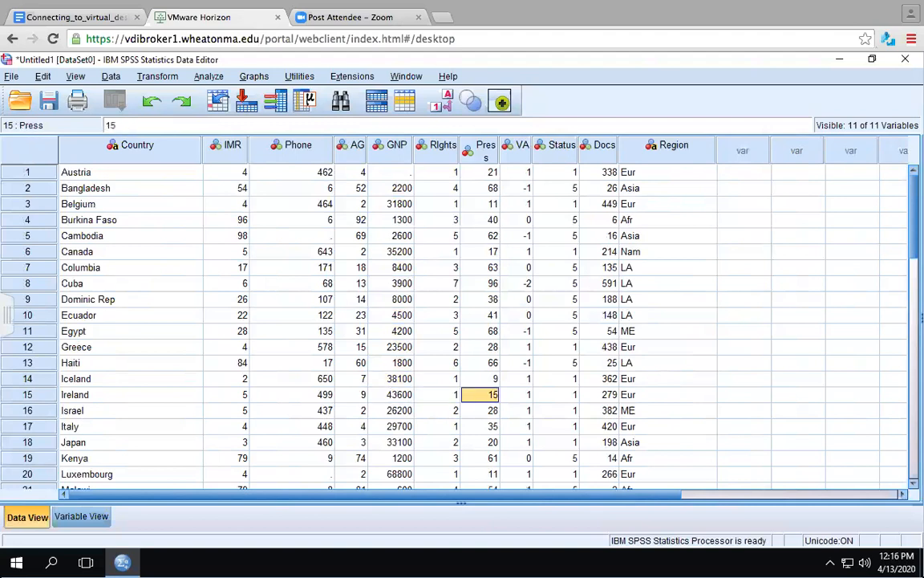
key("Right")
key("Right")
key("Right")
key("Right")
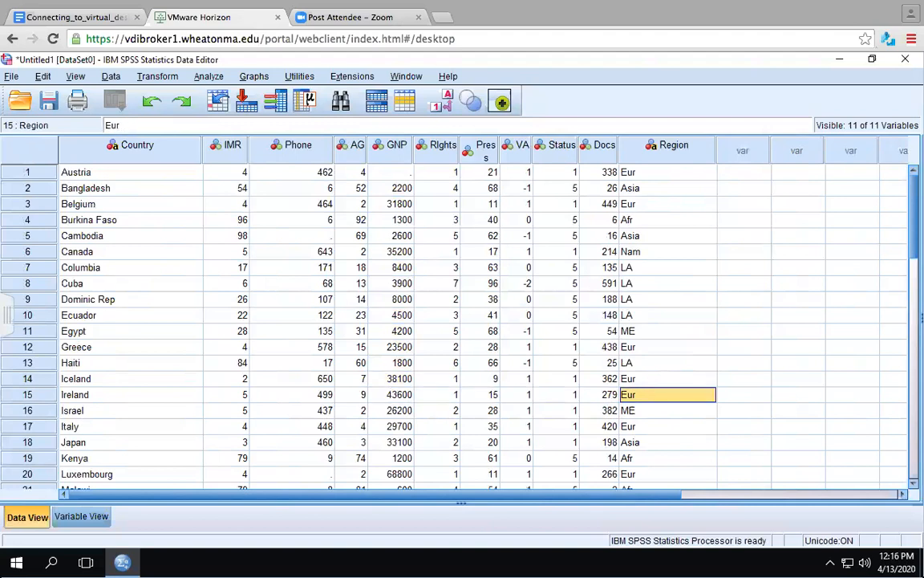
key("Up")
key("Up")
key("Up")
key("Up")
key("Up")
key("Up")
key("Up")
key("Up")
key("Up")
key("Up")
key("Up")
key("Up")
key("Up")
key("Up")
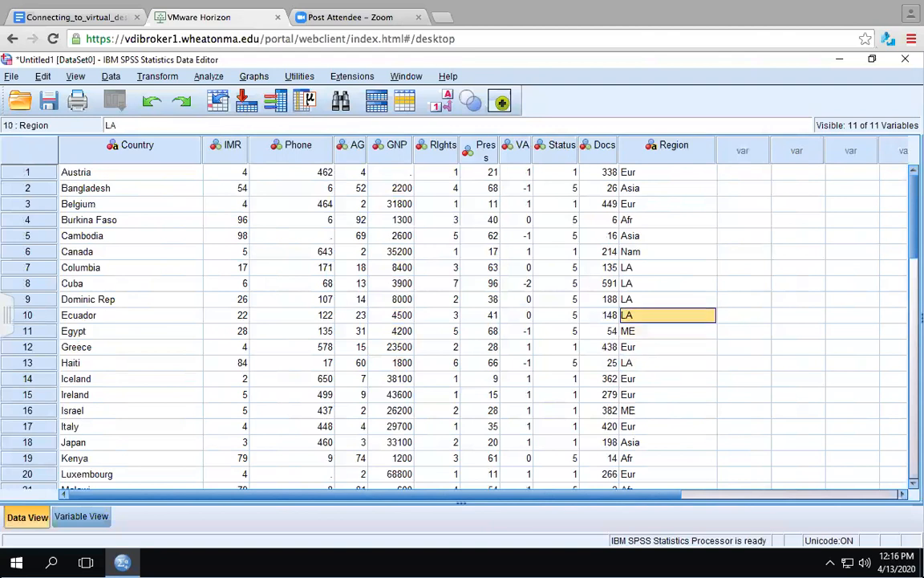
left_click(915, 388)
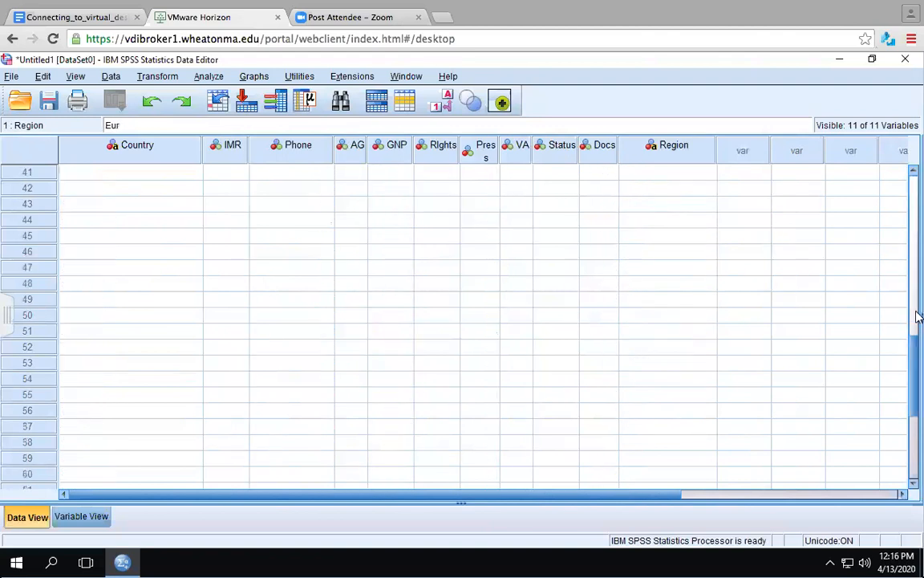
left_click_drag(914, 372, 914, 172)
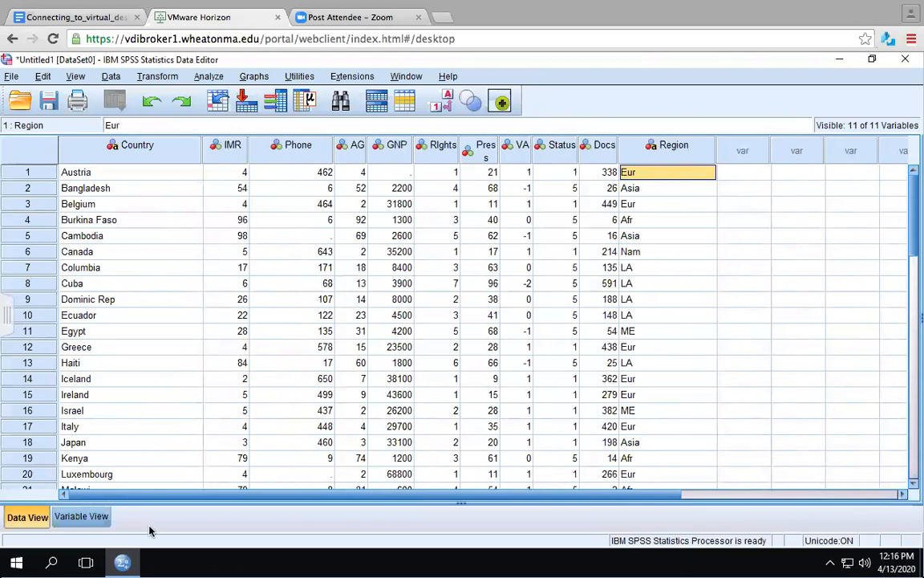
left_click(94, 525)
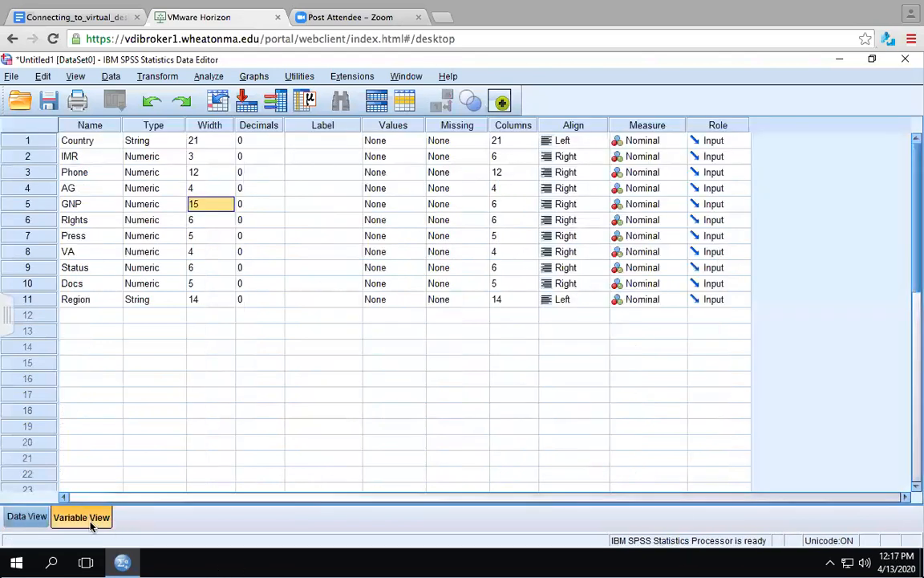
left_click(28, 517)
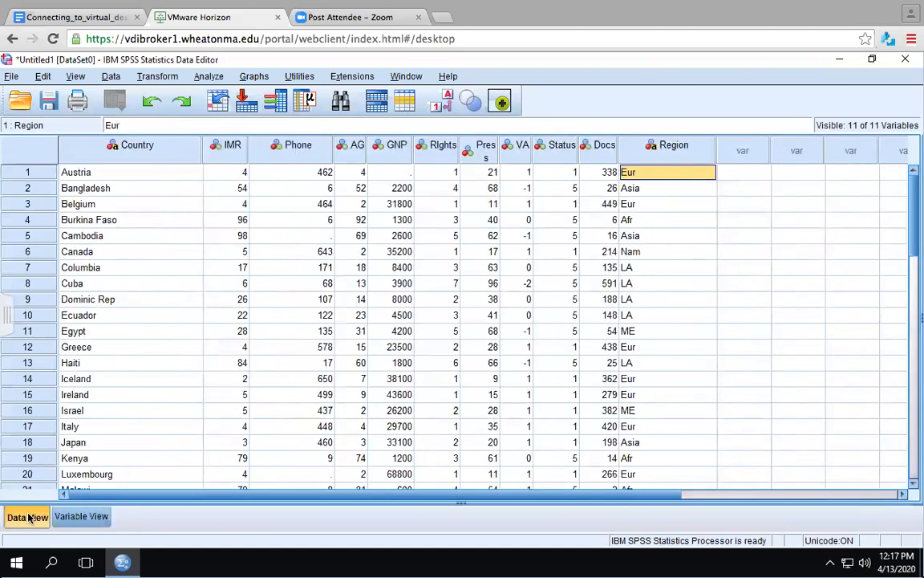